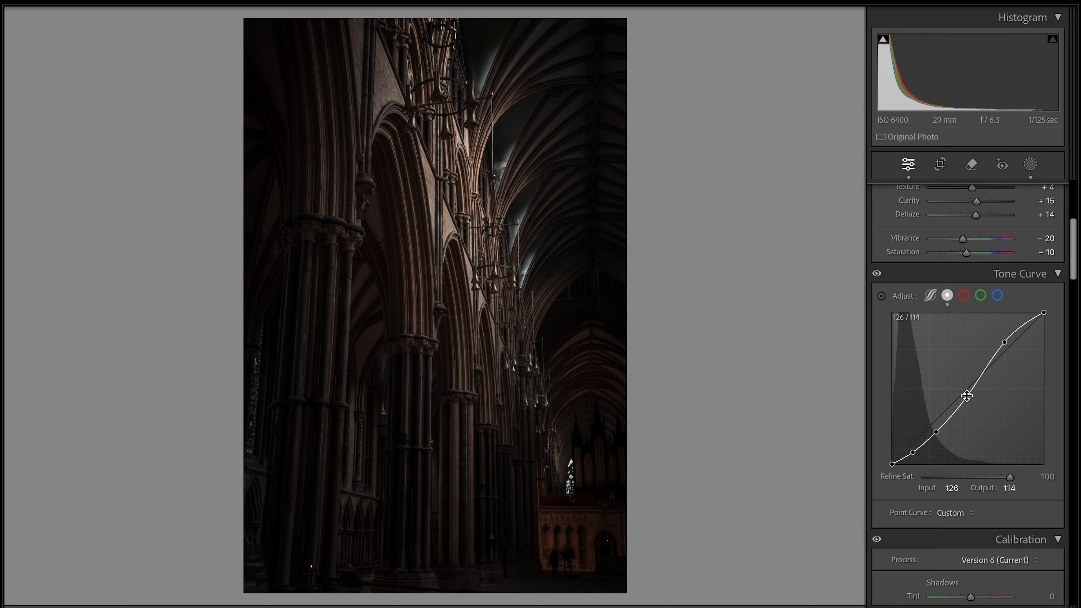
# Step: Fade the cathedral photo's point curve by raising the black point to output 17 and lowering the white point to output 236
pyautogui.click(876, 274)
pyautogui.click(877, 274)
pyautogui.moveTo(892, 464)
pyautogui.mouseDown()
pyautogui.moveTo(880, 445)
pyautogui.moveTo(890, 456)
pyautogui.moveTo(914, 449)
pyautogui.moveTo(891, 453)
pyautogui.moveTo(885, 441)
pyautogui.moveTo(879, 455)
pyautogui.mouseUp()
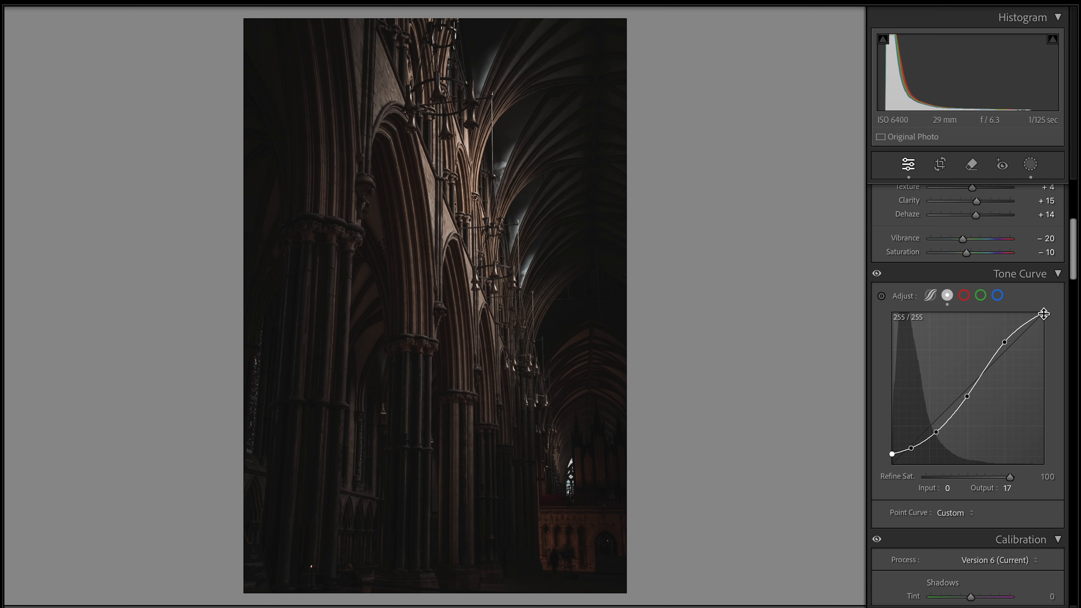
pyautogui.moveTo(1052, 314); pyautogui.dragTo(1051, 323)
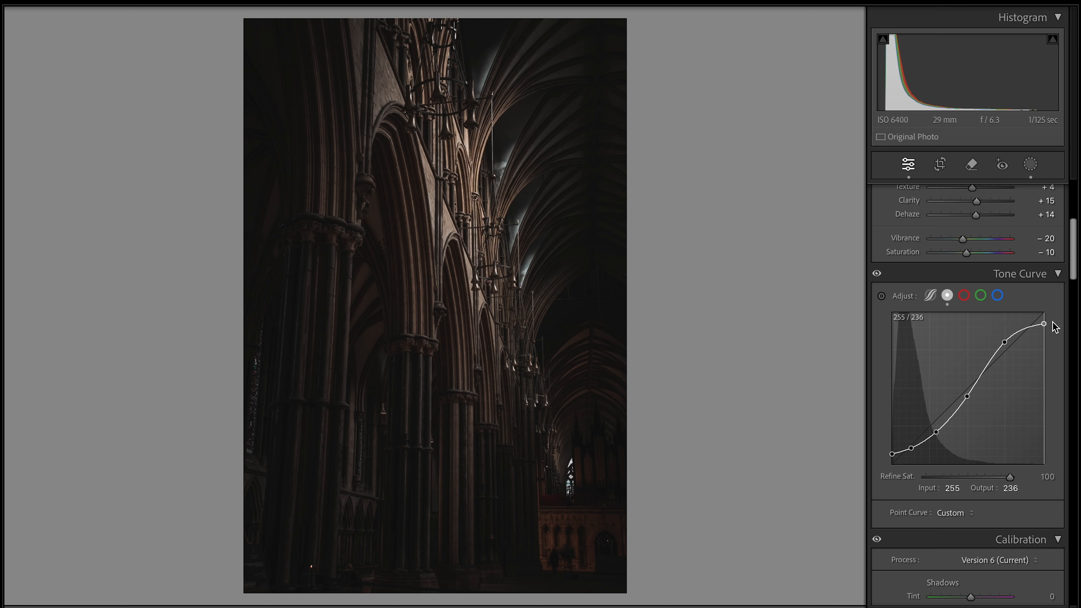
# Step: Compare the cathedral photo with and without its tone curve adjustments
pyautogui.click(878, 276)
pyautogui.click(878, 276)
pyautogui.click(878, 277)
pyautogui.click(878, 276)
pyautogui.click(878, 276)
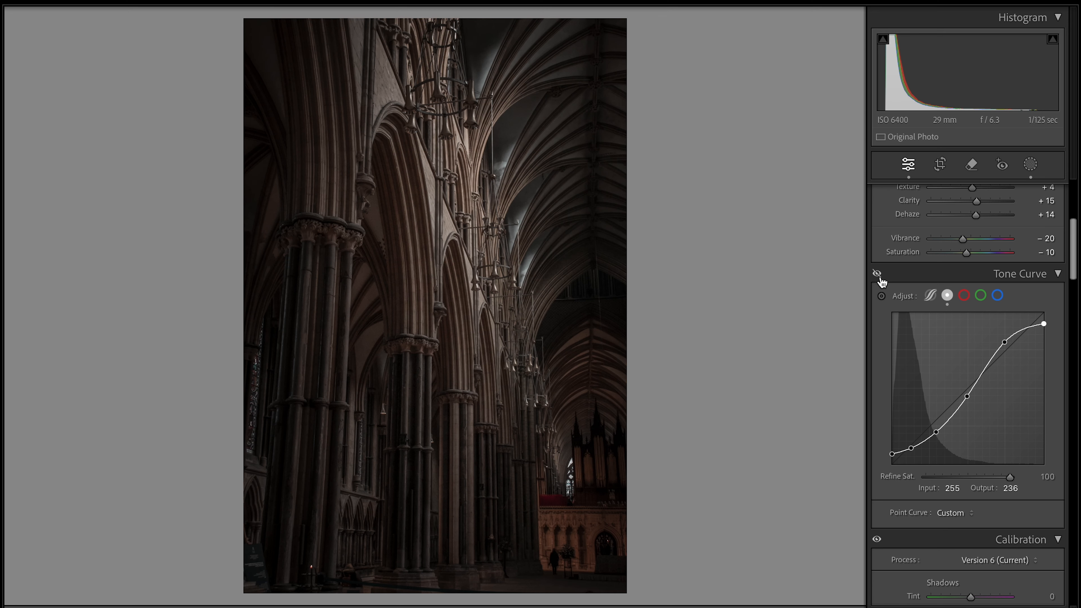
pyautogui.click(878, 277)
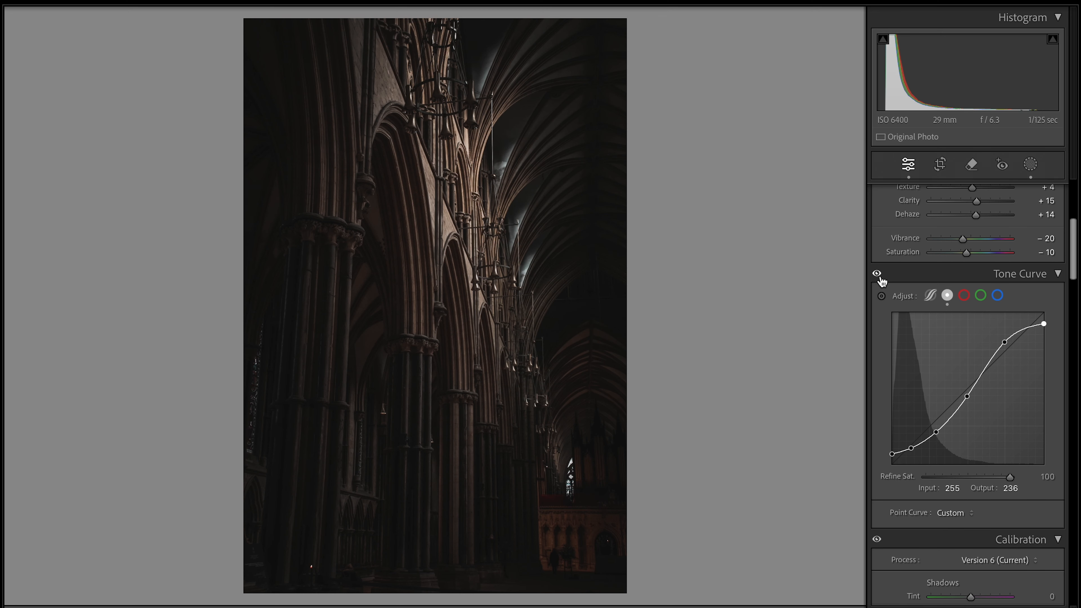
pyautogui.click(878, 276)
pyautogui.click(878, 277)
pyautogui.click(878, 277)
pyautogui.click(878, 277)
pyautogui.click(878, 276)
pyautogui.click(878, 277)
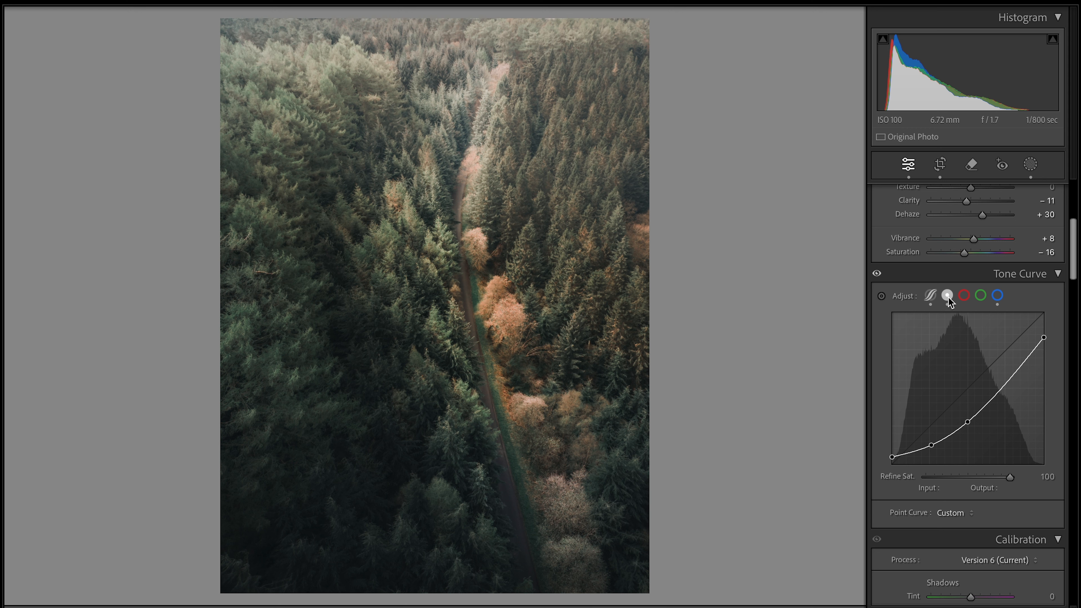
# Step: Examine the forest photo in side-by-side Before/After view, comparing it with the tone curve switched off and on
pyautogui.click(876, 274)
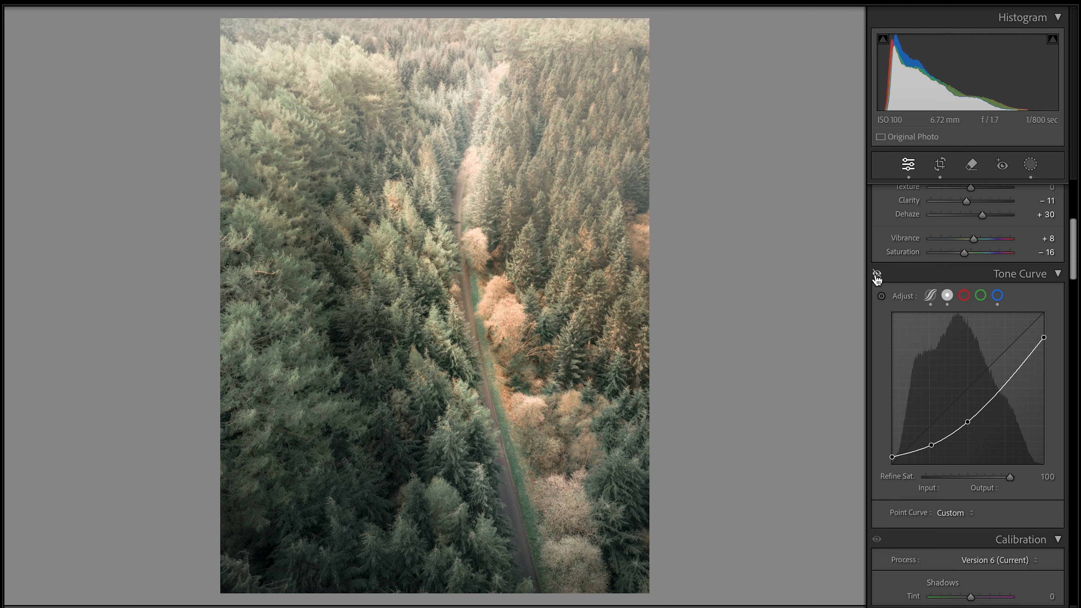
pyautogui.click(877, 274)
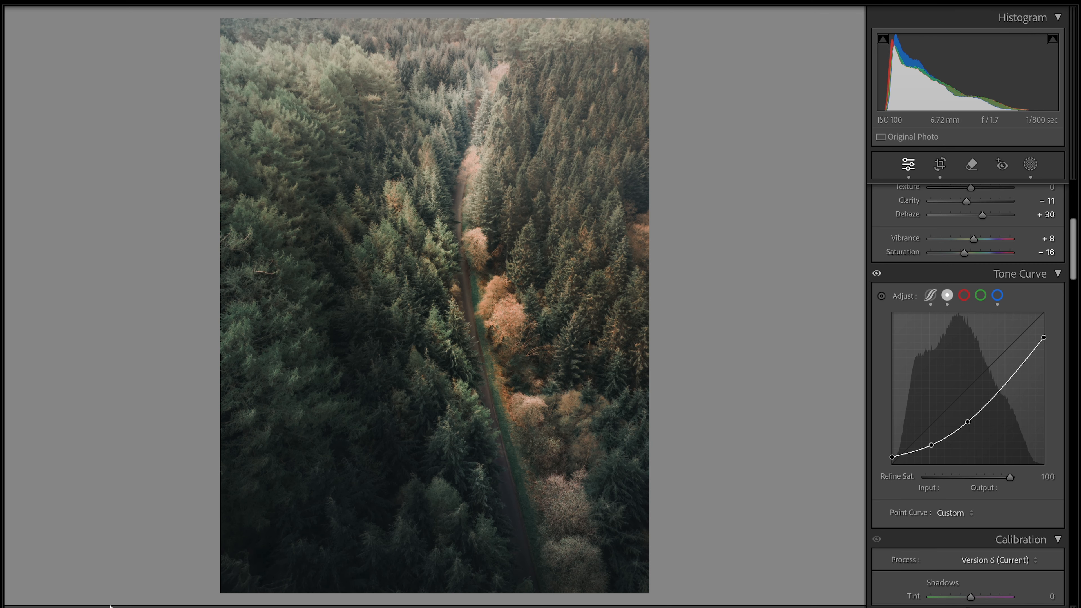
pyautogui.press('y')
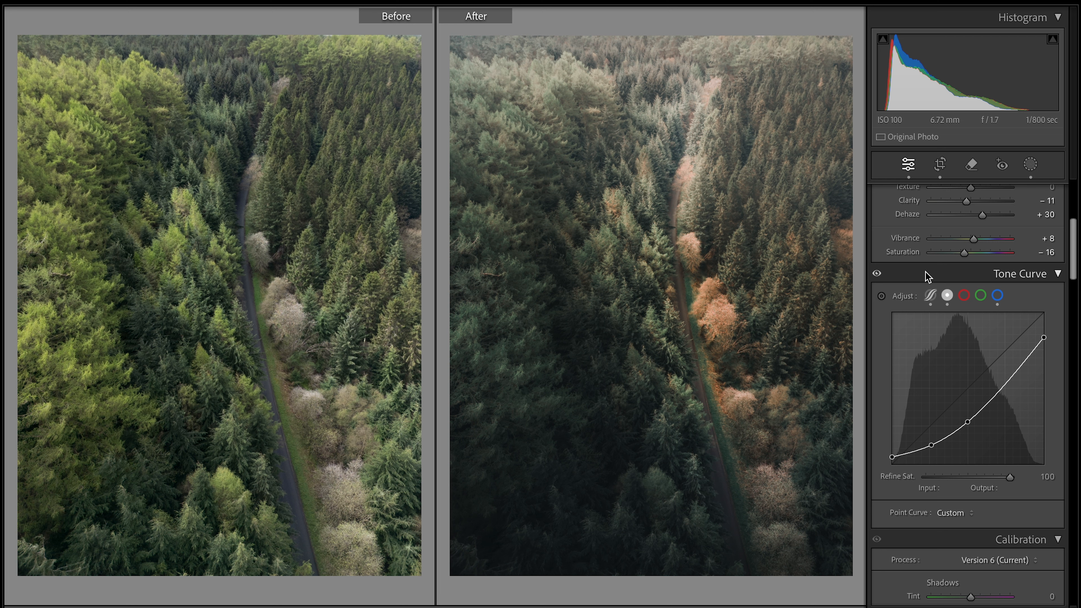
pyautogui.click(877, 274)
pyautogui.click(878, 275)
pyautogui.click(877, 275)
pyautogui.click(878, 275)
pyautogui.click(877, 275)
pyautogui.click(878, 275)
pyautogui.click(877, 275)
pyautogui.click(877, 274)
# Step: Move the midtone point of the forest photo's point curve to input 130, output 69
pyautogui.moveTo(968, 421)
pyautogui.mouseDown()
pyautogui.moveTo(965, 410)
pyautogui.moveTo(969, 424)
pyautogui.mouseUp()
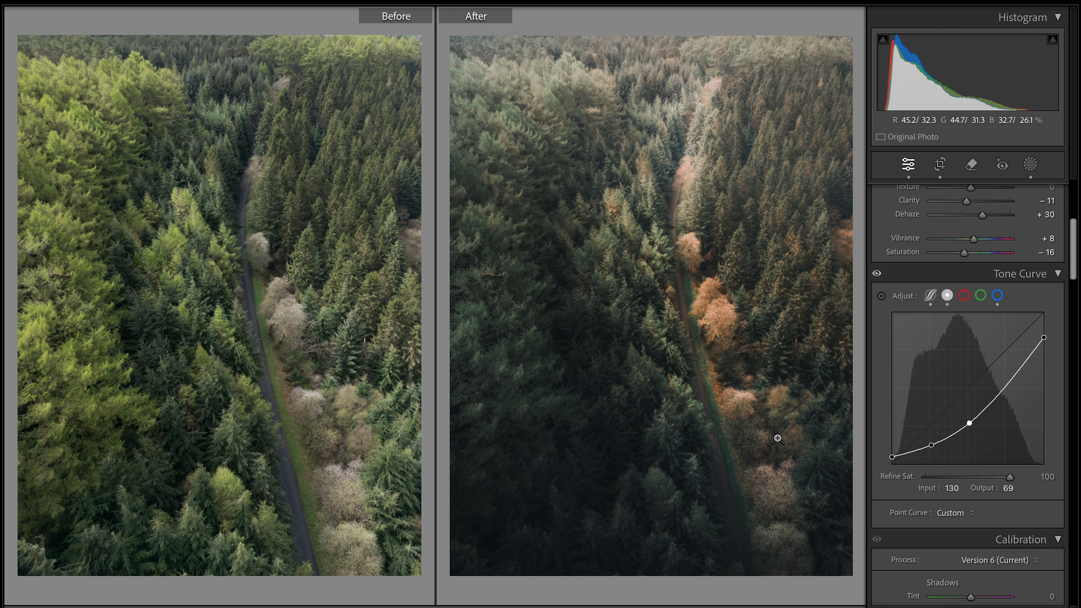
# Step: Try the forest photo's parametric curve Shadows at +33, reset them to 0, and compare with the basic tone Shadows
pyautogui.click(931, 295)
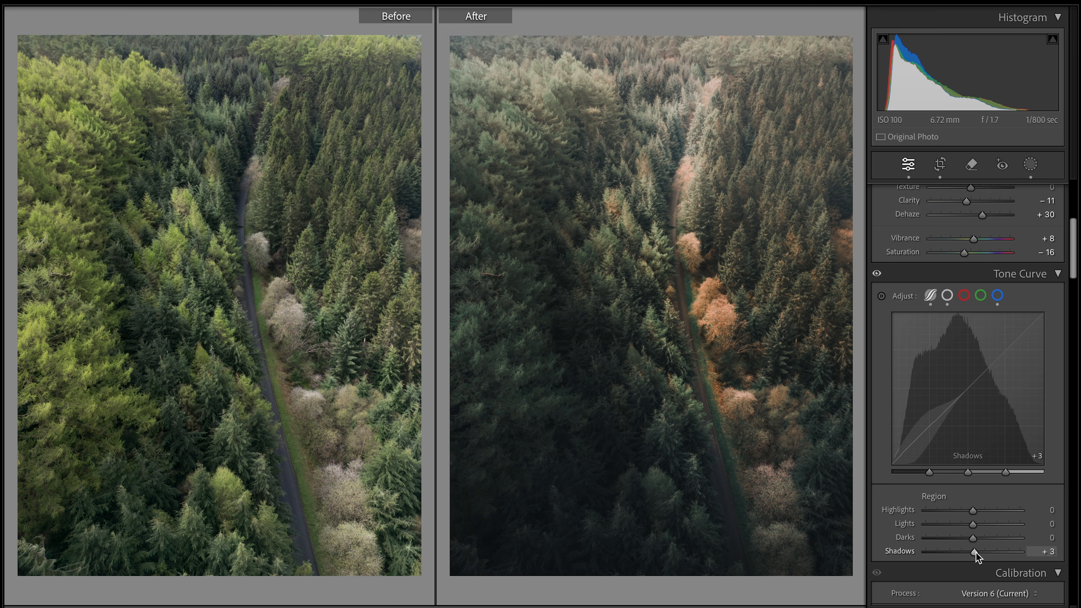
pyautogui.moveTo(974, 553)
pyautogui.mouseDown()
pyautogui.moveTo(943, 554)
pyautogui.moveTo(1013, 551)
pyautogui.moveTo(941, 552)
pyautogui.moveTo(989, 549)
pyautogui.mouseUp()
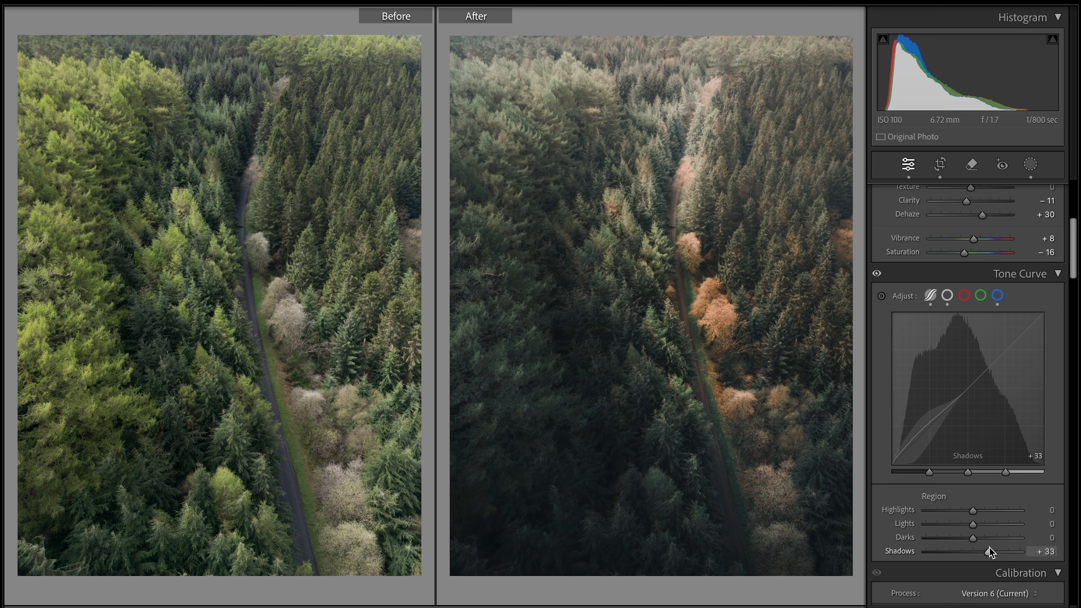
pyautogui.doubleClick(989, 550)
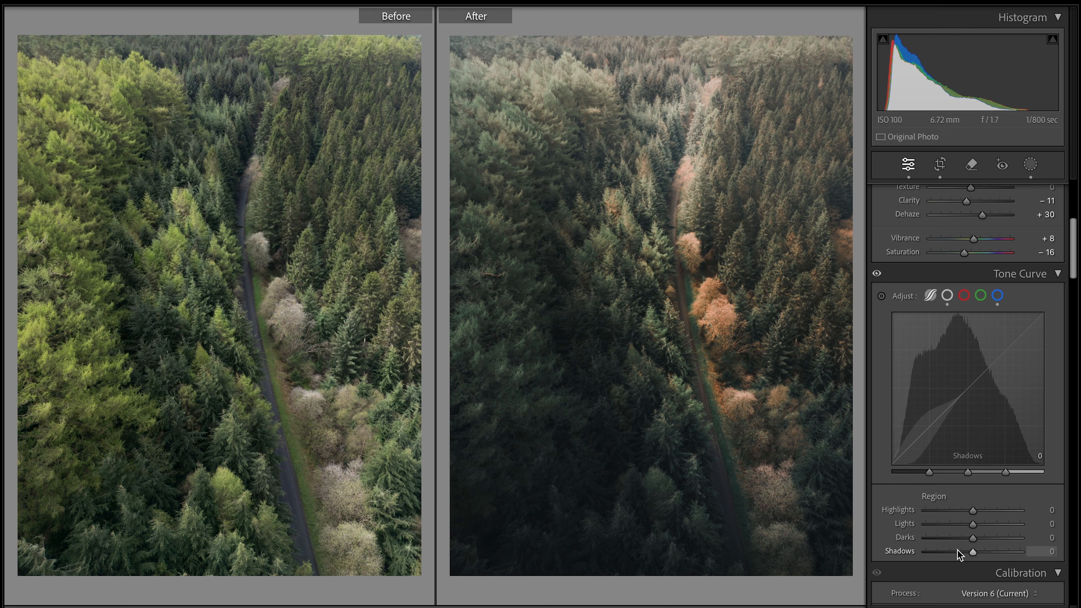
pyautogui.scroll(4, 948, 377)
pyautogui.scroll(3, 948, 377)
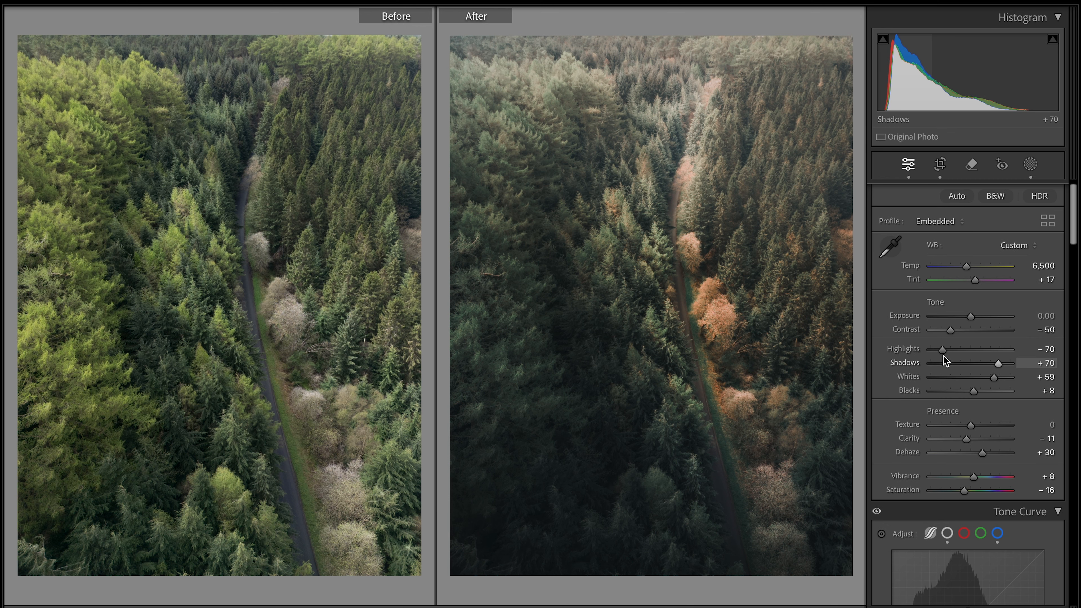
pyautogui.scroll(-6, 963, 436)
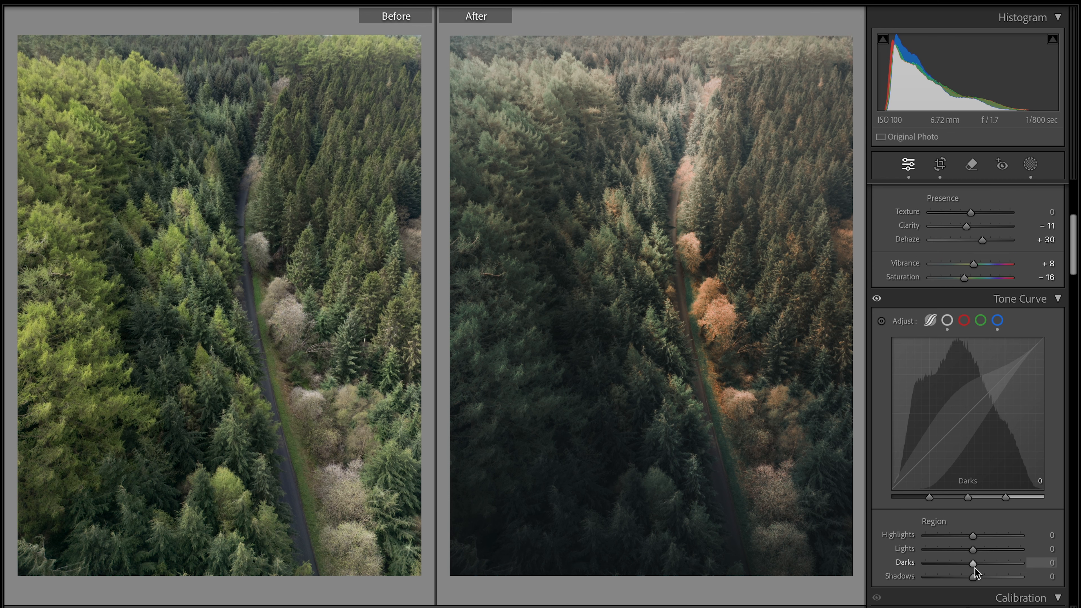
pyautogui.moveTo(973, 577)
pyautogui.mouseDown()
pyautogui.moveTo(952, 578)
pyautogui.moveTo(976, 578)
pyautogui.mouseUp()
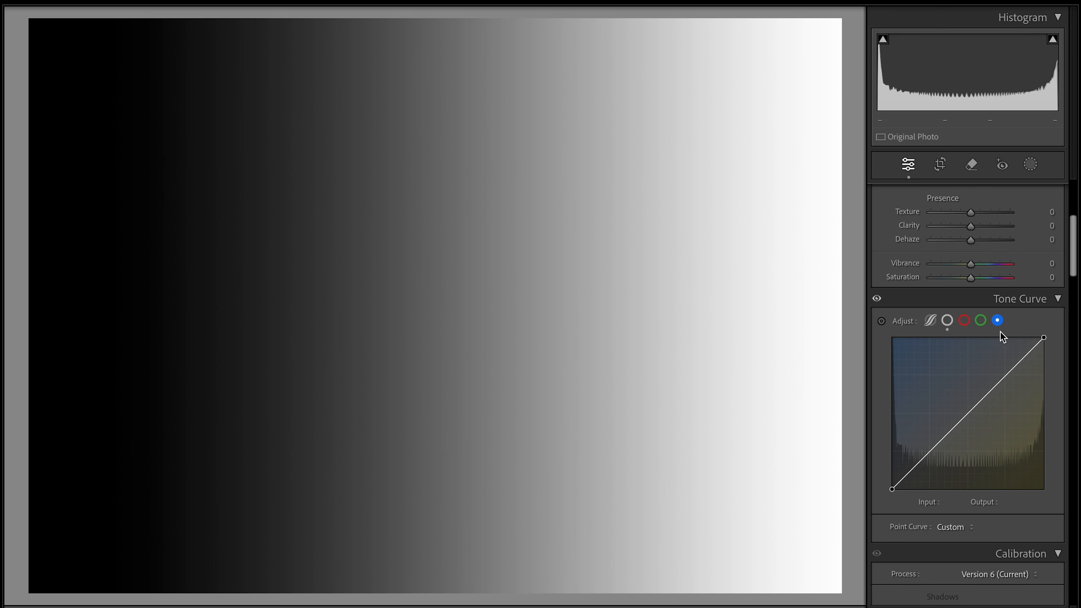
# Step: On the gradient image's blue curve, anchor the midpoint, raise the shadow point to 56/77 and lower the highlight point to 210/171
pyautogui.click(930, 451)
pyautogui.click(1007, 374)
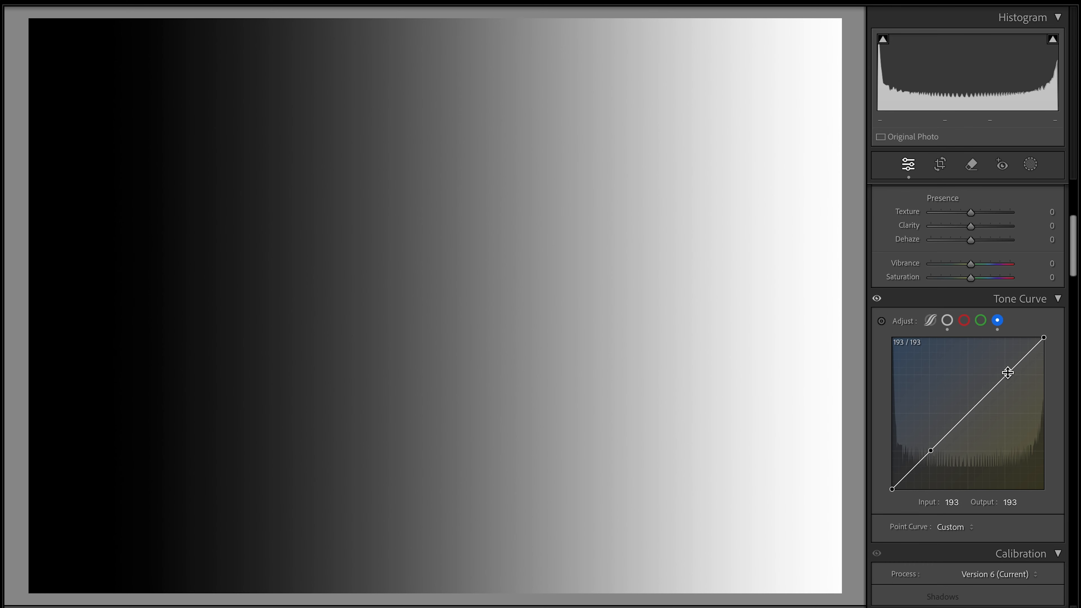
pyautogui.click(968, 413)
pyautogui.moveTo(931, 450)
pyautogui.mouseDown()
pyautogui.moveTo(920, 437)
pyautogui.moveTo(925, 446)
pyautogui.mouseUp()
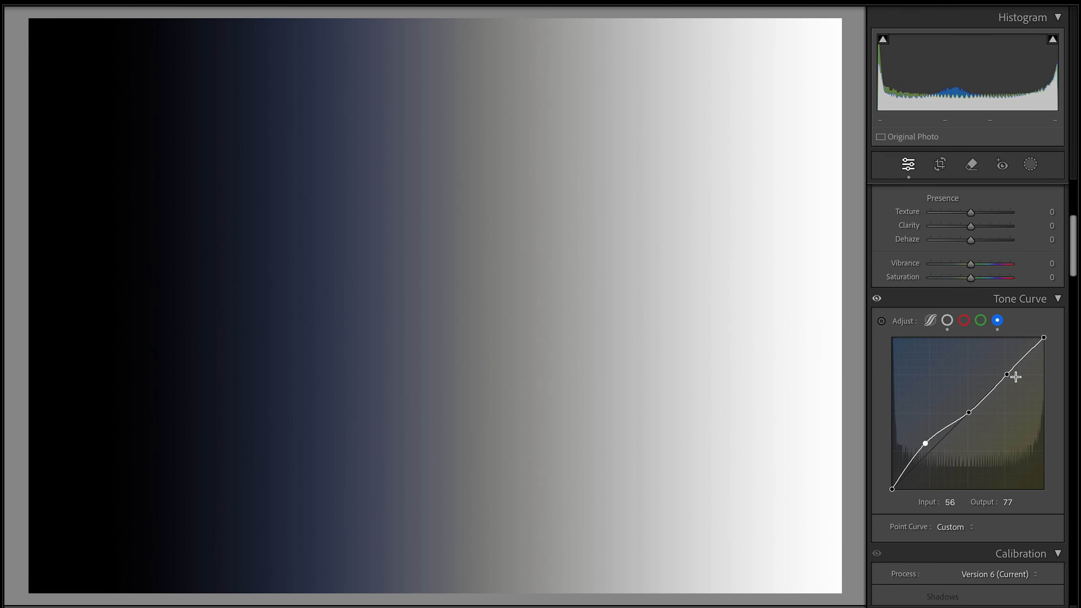
pyautogui.moveTo(1007, 375); pyautogui.dragTo(1018, 391)
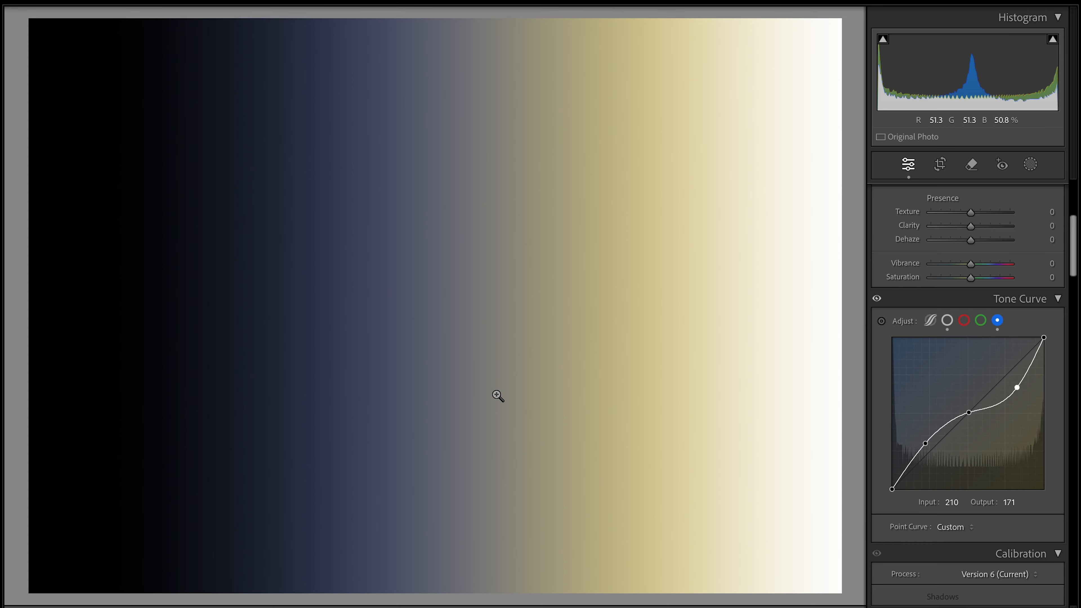
pyautogui.moveTo(968, 411)
pyautogui.mouseDown()
pyautogui.moveTo(951, 425)
pyautogui.moveTo(1009, 392)
pyautogui.moveTo(949, 431)
pyautogui.moveTo(978, 415)
pyautogui.moveTo(965, 381)
pyautogui.moveTo(934, 423)
pyautogui.moveTo(962, 429)
pyautogui.moveTo(1000, 417)
pyautogui.moveTo(952, 432)
pyautogui.moveTo(958, 442)
pyautogui.moveTo(967, 388)
pyautogui.moveTo(967, 411)
pyautogui.mouseUp()
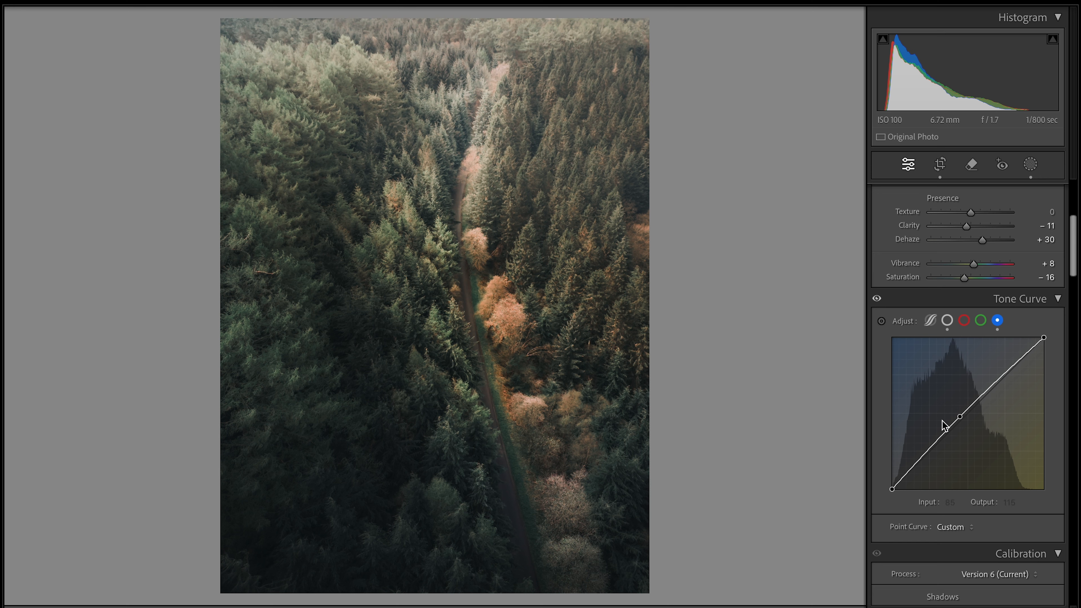
# Step: Adjust the midtone point of the forest photo's blue channel curve to input 109, output 117
pyautogui.moveTo(959, 417); pyautogui.dragTo(959, 415)
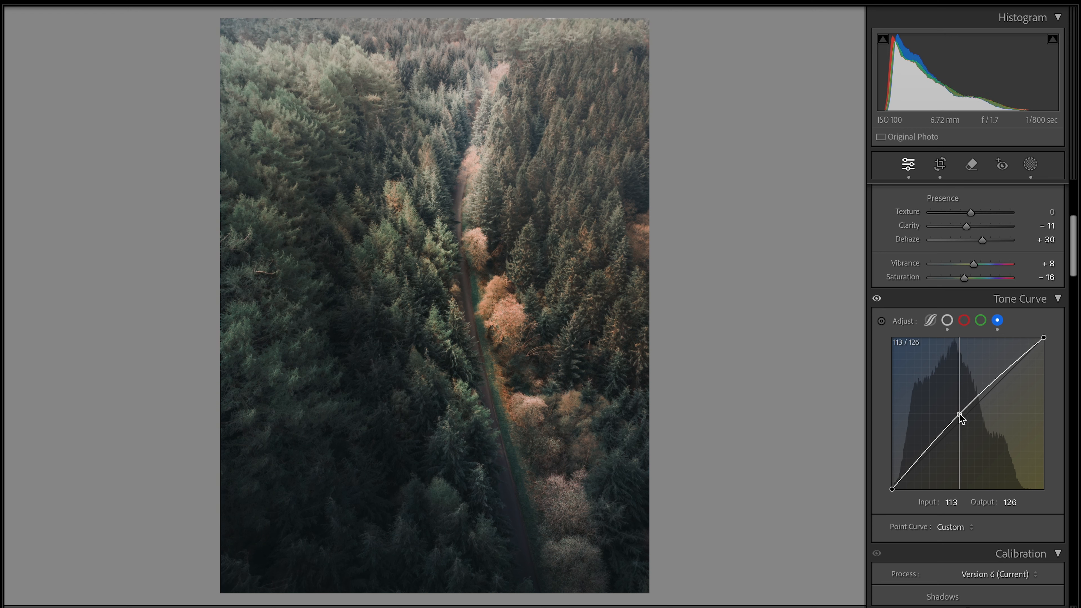
pyautogui.moveTo(959, 414); pyautogui.dragTo(976, 371)
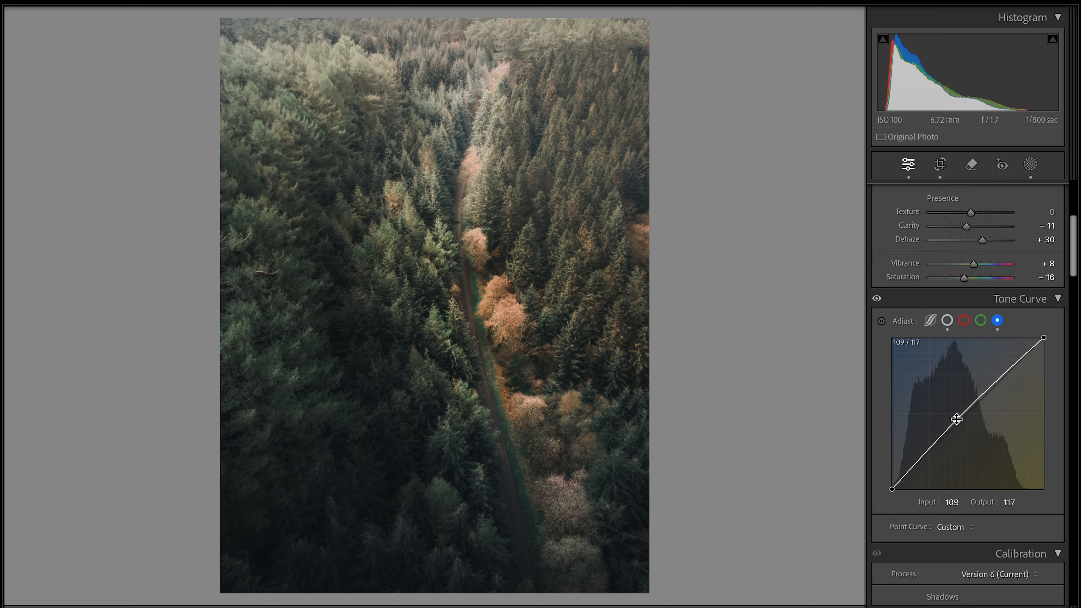
# Step: Reset the gradient image's blue channel, and fade its RGB point curve by raising the black point and lowering the white point
pyautogui.rightClick(964, 377)
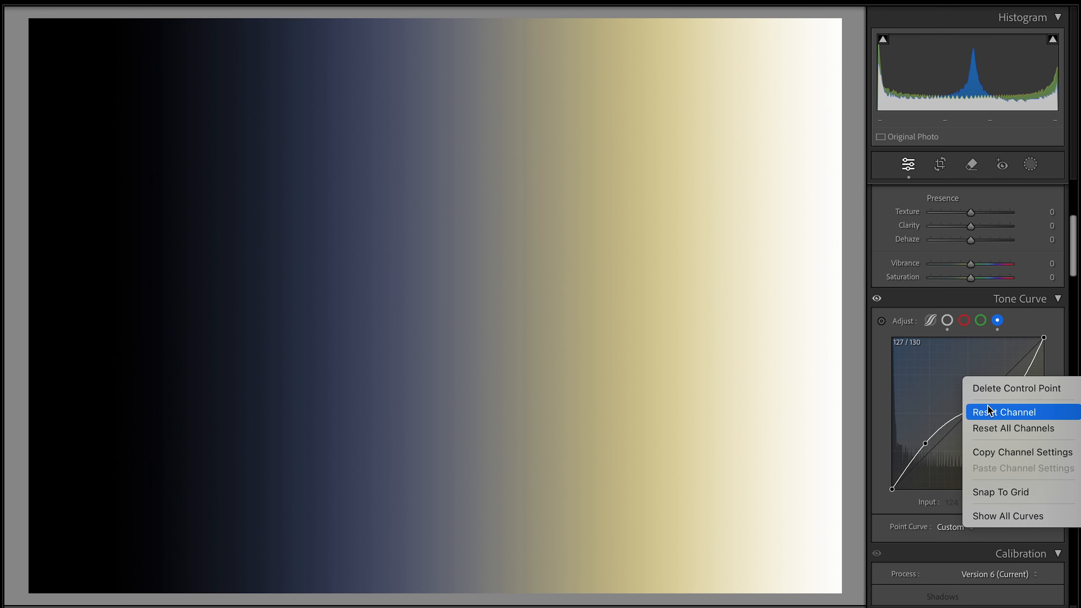
pyautogui.click(947, 320)
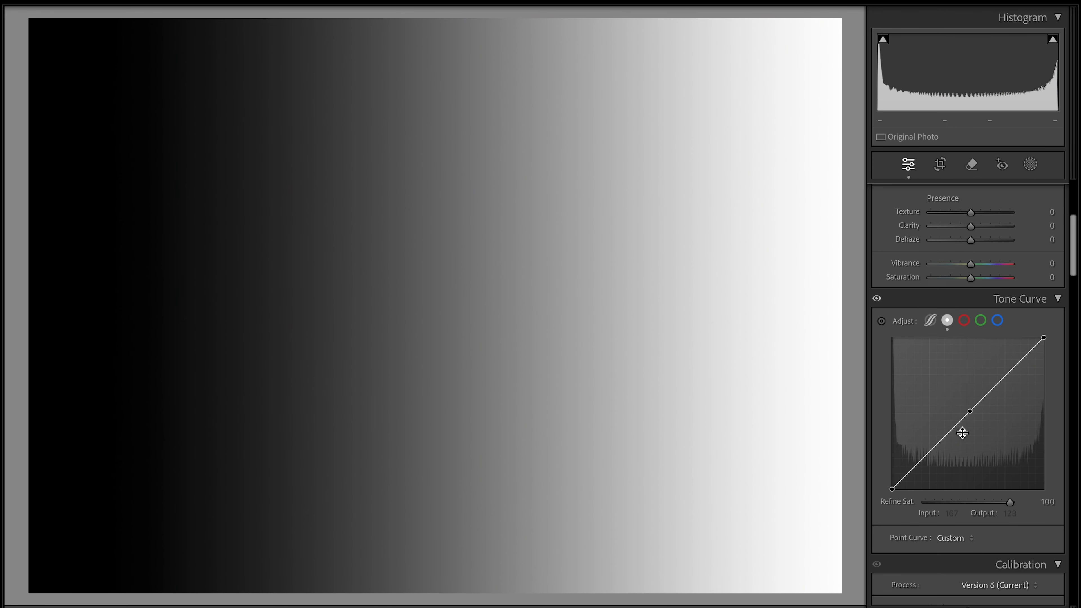
pyautogui.moveTo(894, 490); pyautogui.dragTo(890, 468)
pyautogui.moveTo(1043, 338); pyautogui.dragTo(1055, 351)
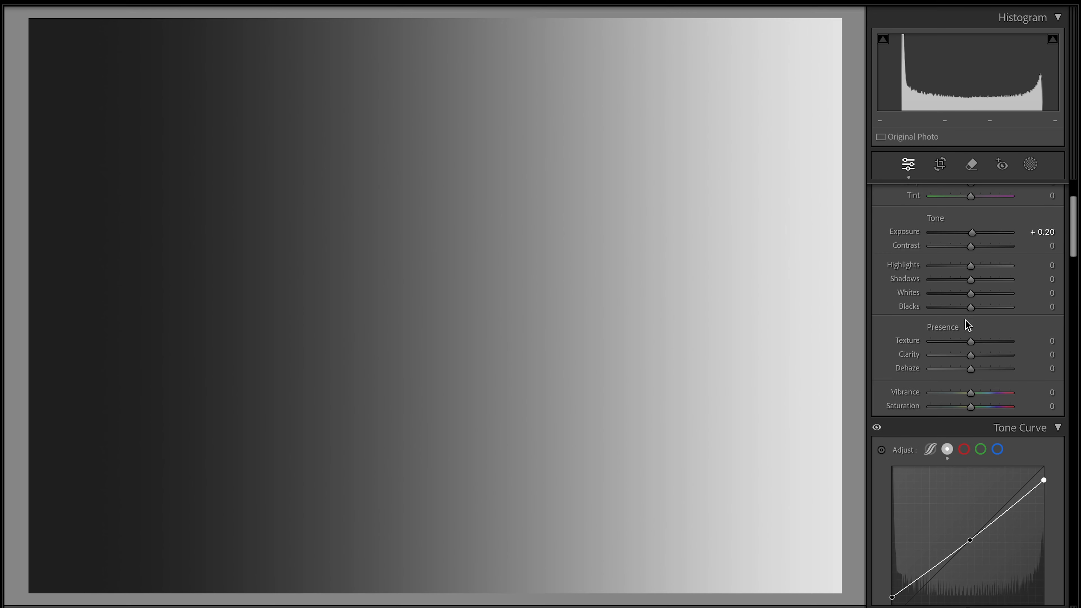
# Step: Shape the gradient's red channel into an S-curve with a shadow point at 66/52 and a highlight point at 184/199
pyautogui.scroll(-3, 989, 290)
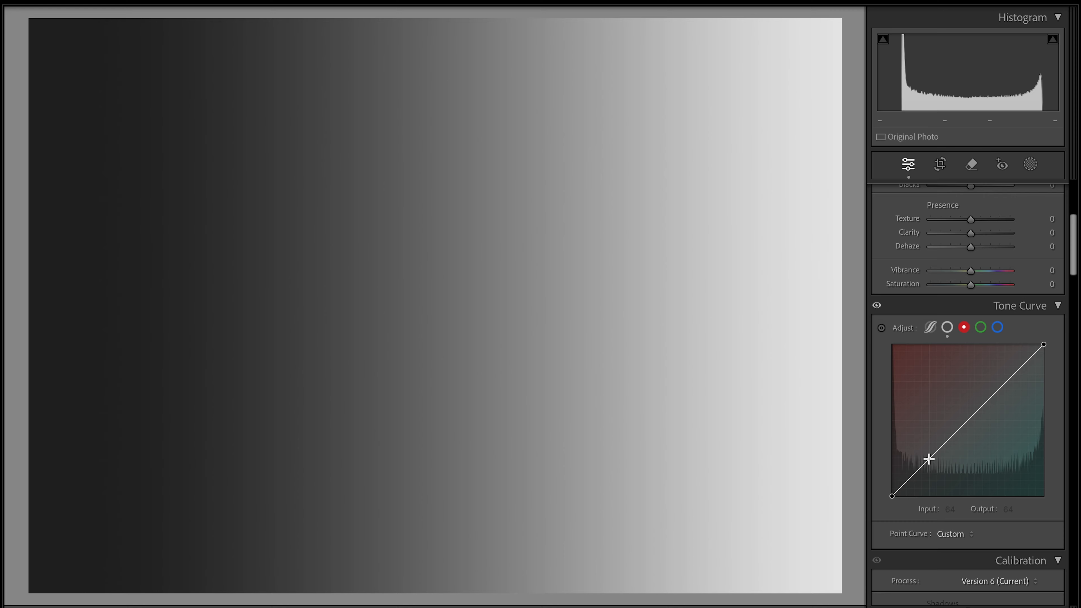
pyautogui.moveTo(929, 458); pyautogui.dragTo(932, 463)
pyautogui.moveTo(1003, 394); pyautogui.dragTo(1001, 378)
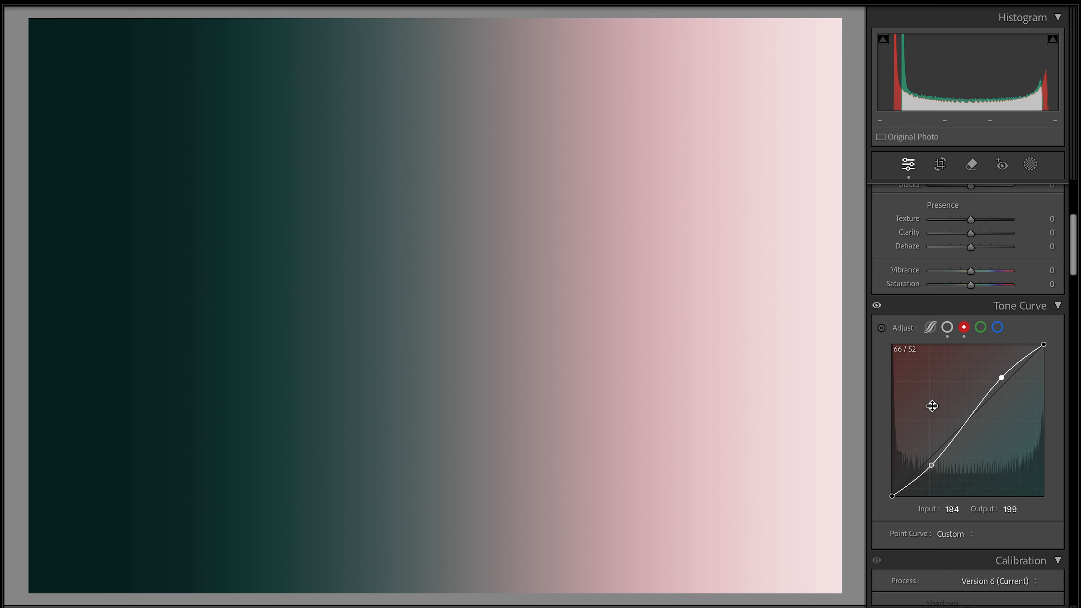
# Step: Copy the red channel's curve settings and paste them onto the green channel
pyautogui.rightClick(940, 397)
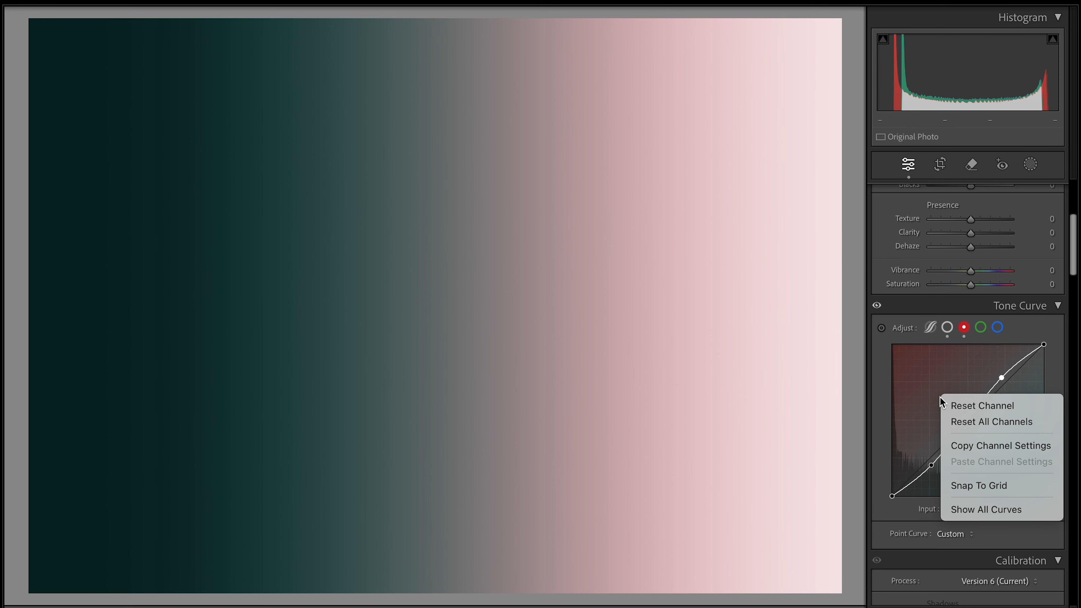
pyautogui.click(1004, 448)
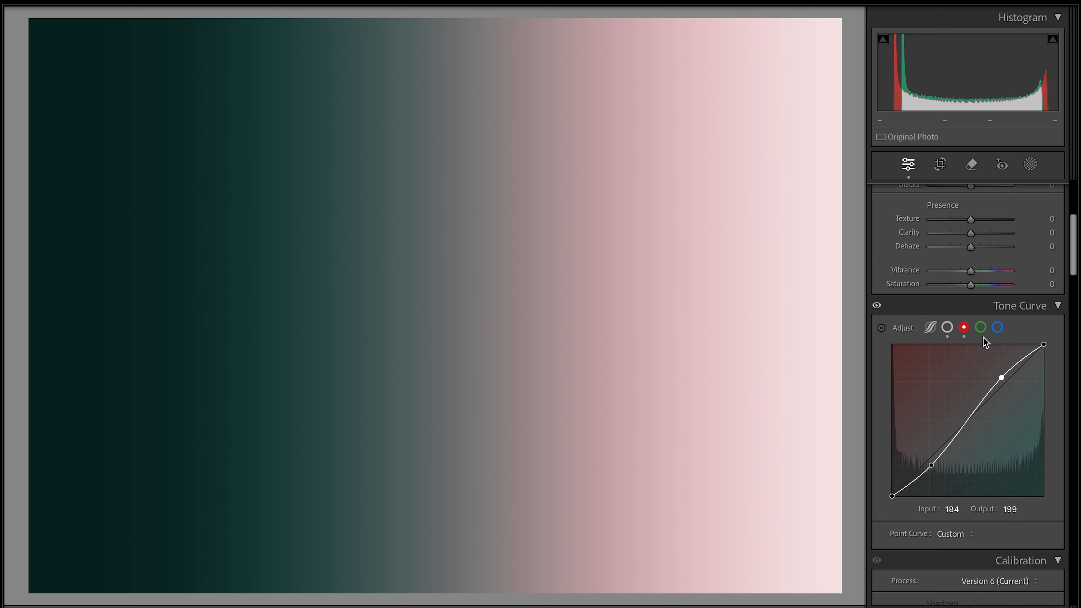
pyautogui.click(981, 328)
pyautogui.rightClick(959, 388)
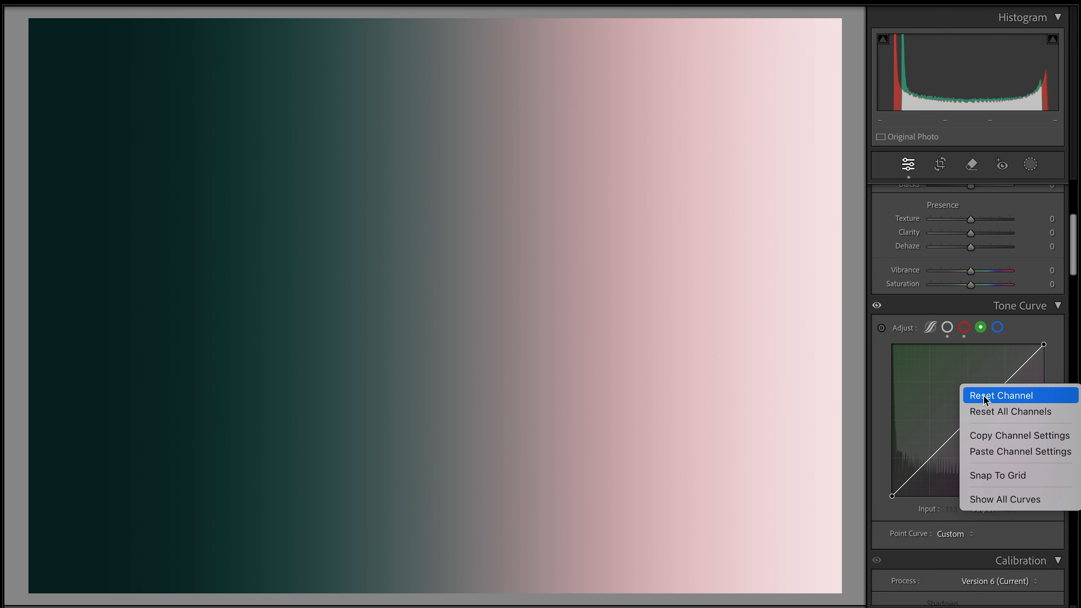
pyautogui.click(1015, 452)
# Step: Paste the copied curve settings onto the blue channel
pyautogui.click(997, 328)
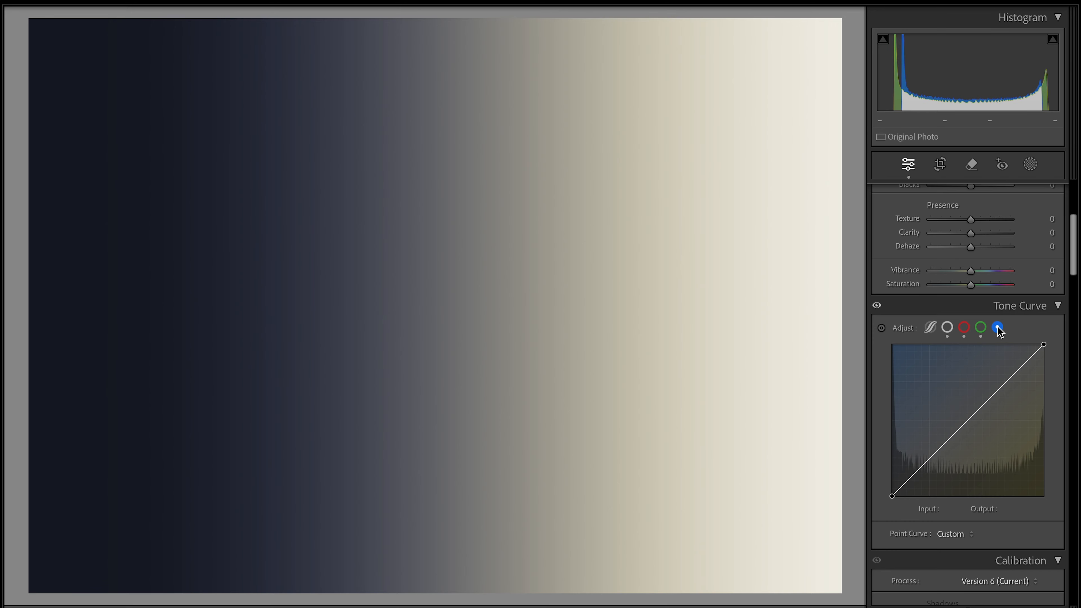
pyautogui.rightClick(951, 390)
pyautogui.click(997, 453)
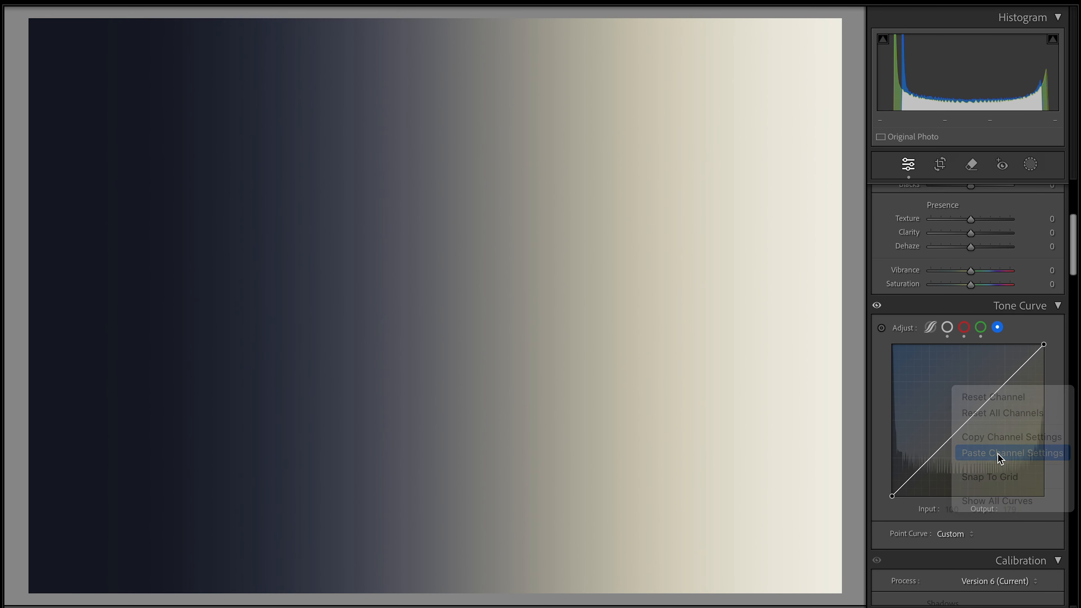